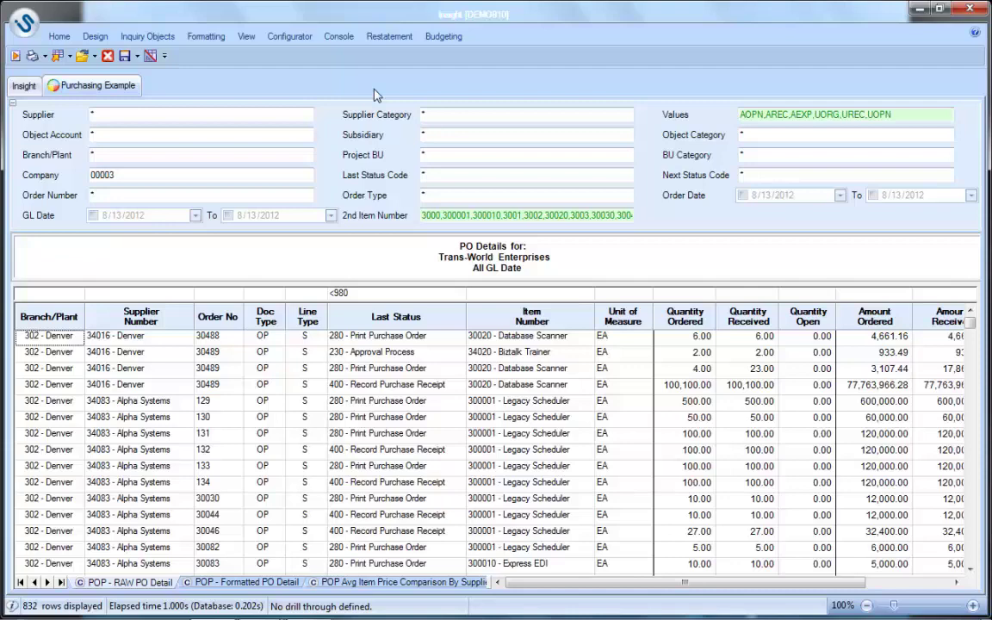
Turn off design mode for the RAW PO Detail report and run it for 2nd item number 33030.
left_click(150, 57)
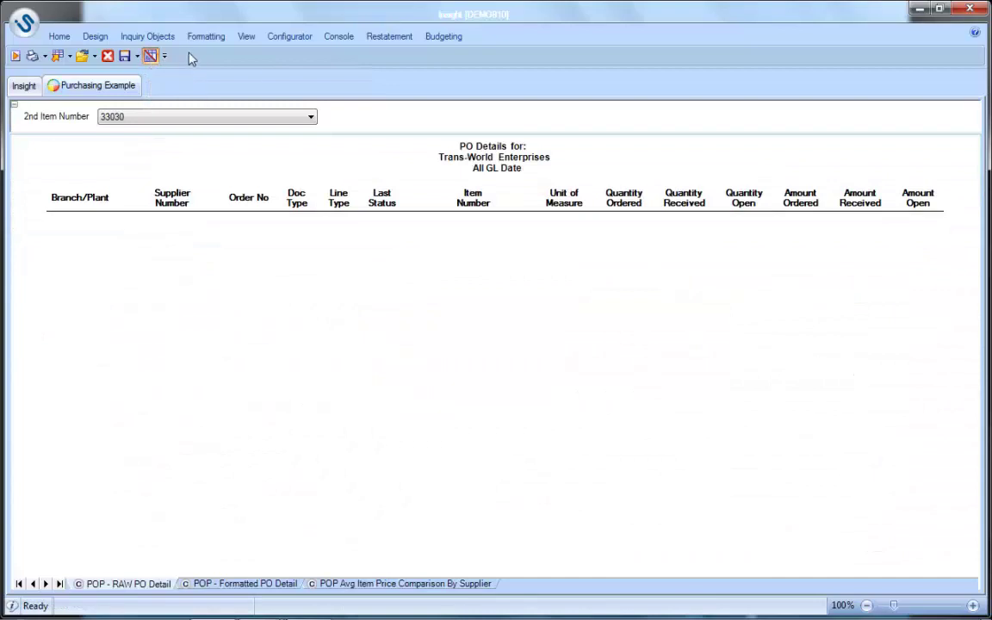
left_click(15, 56)
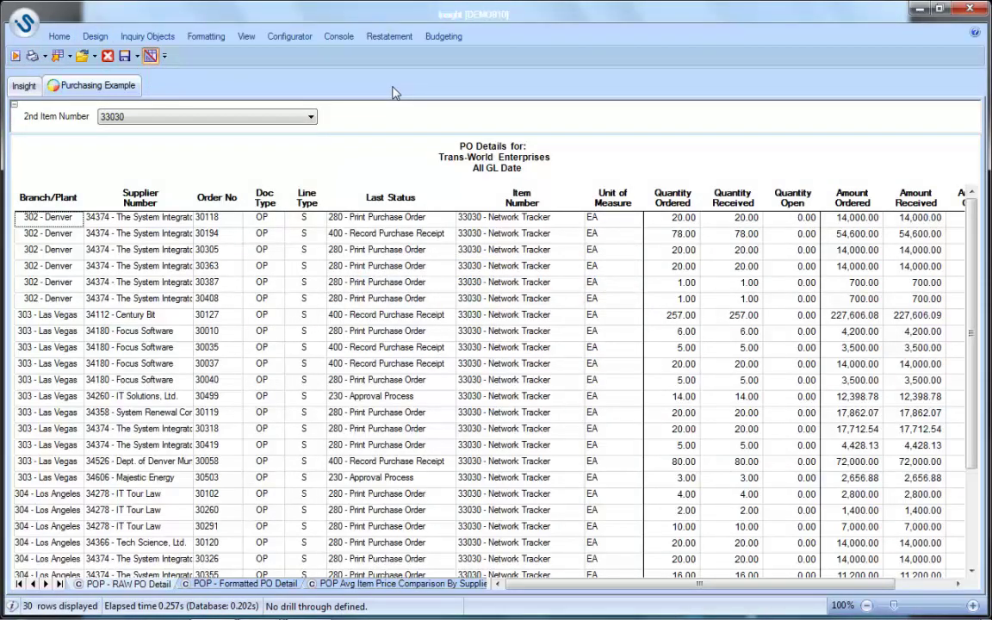
left_click(189, 117)
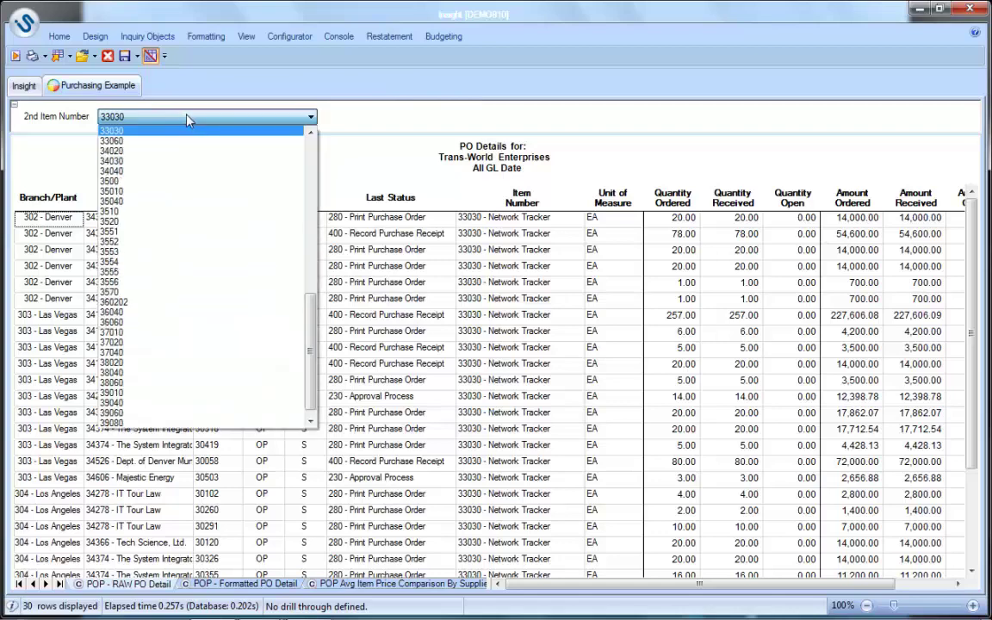
left_click(189, 118)
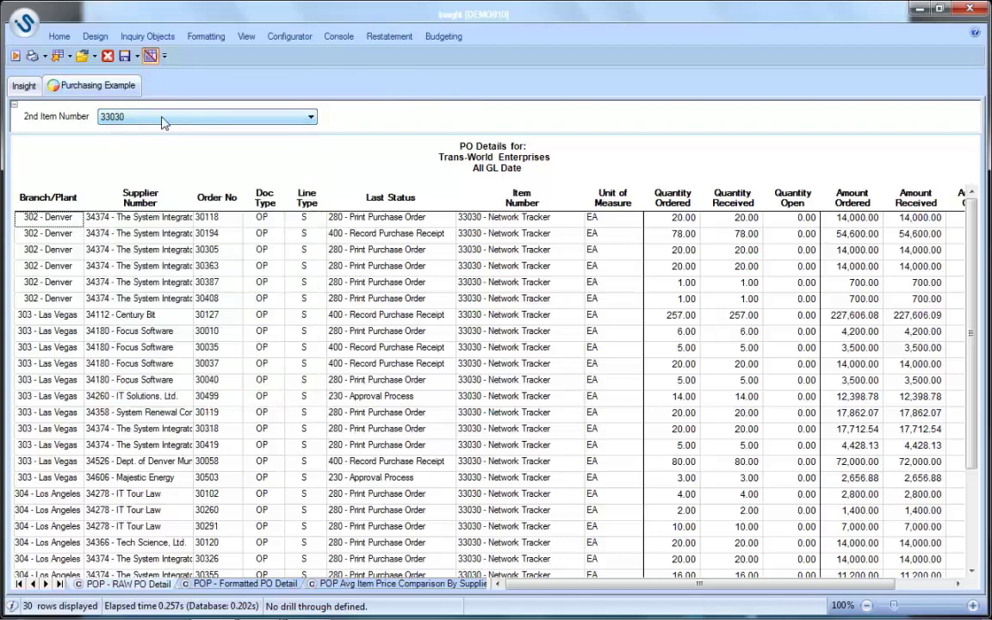
Open the Formatted PO Detail report and examine the supplier groupings, quantity and amount totals, and the order line columns.
left_click(239, 584)
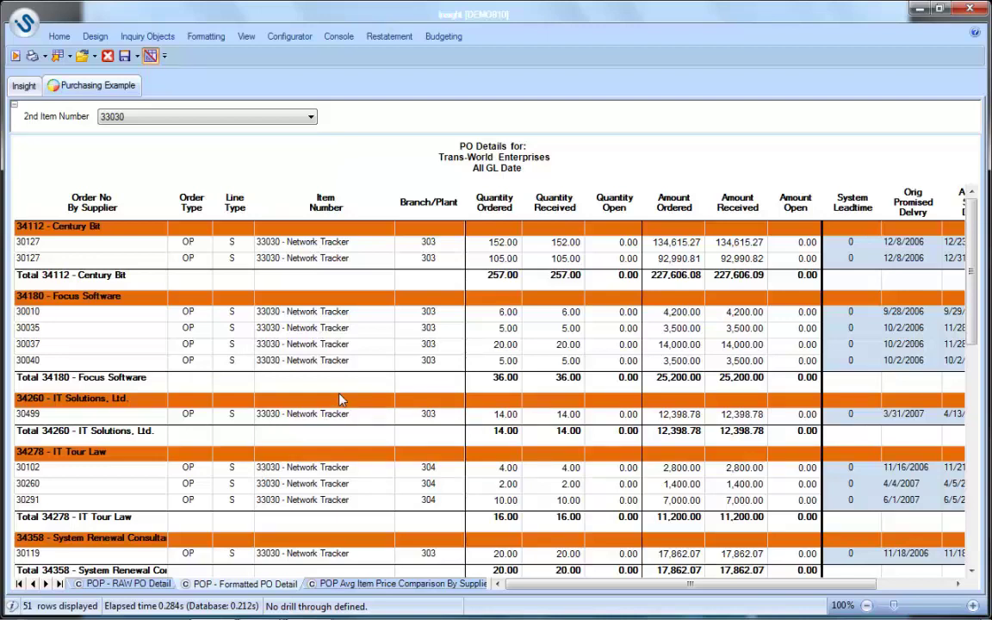
left_click(517, 277)
key("Right")
key("Right")
key("Right")
left_click(112, 225)
key("Down")
key("Down")
key("Down")
key("Down")
key("Down")
key("Down")
key("Right")
key("Right")
key("Right")
key("Right")
key("Right")
Open the Avg Item Price Comparison By Supplier report and check the average price and the drill-down links on Century Bit's quantity received.
left_click(414, 584)
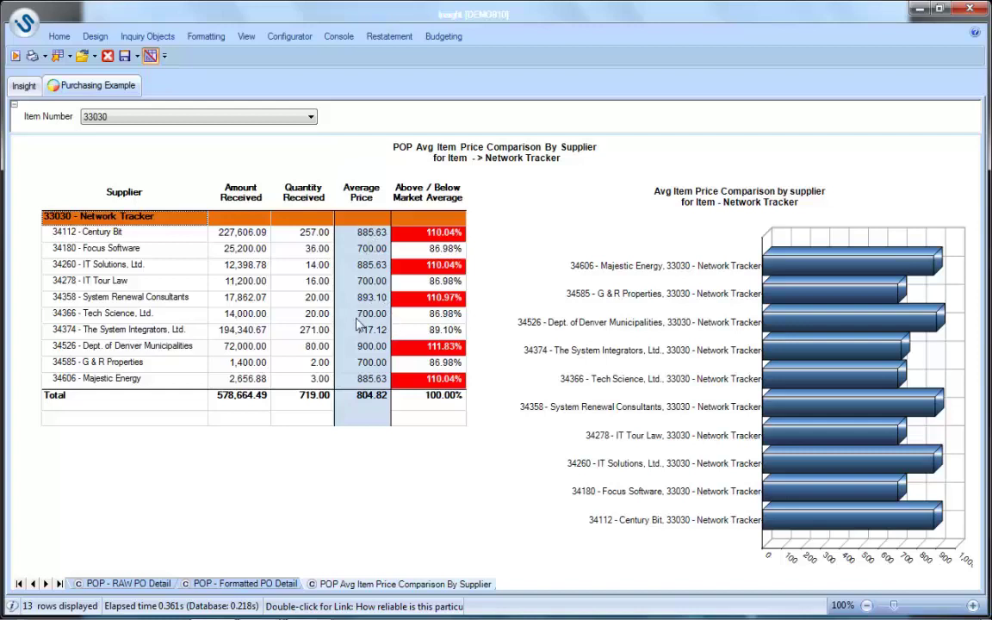
left_click(377, 401)
right_click(329, 244)
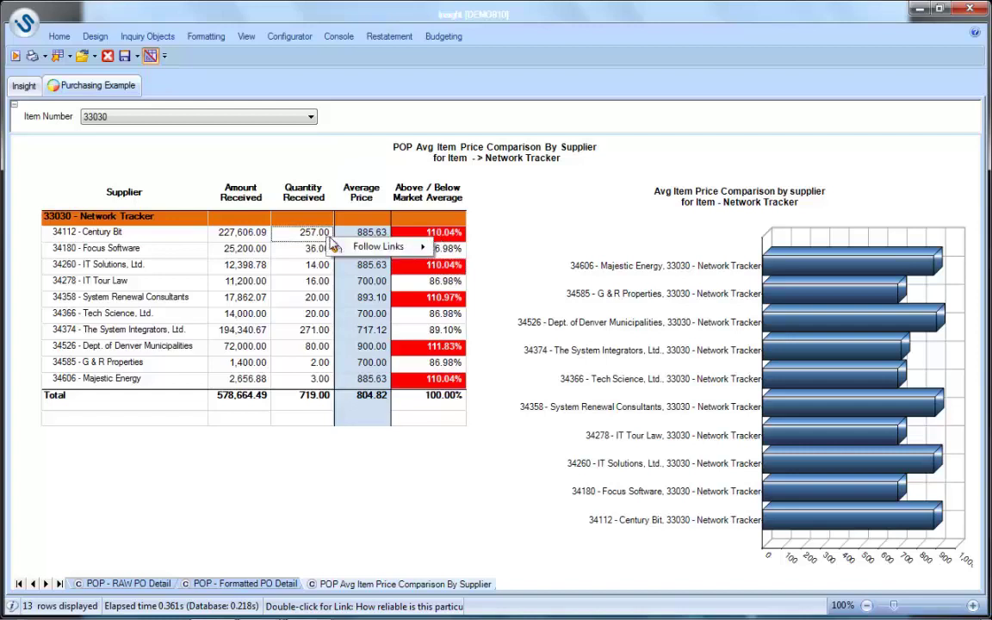
mouse_move(352, 248)
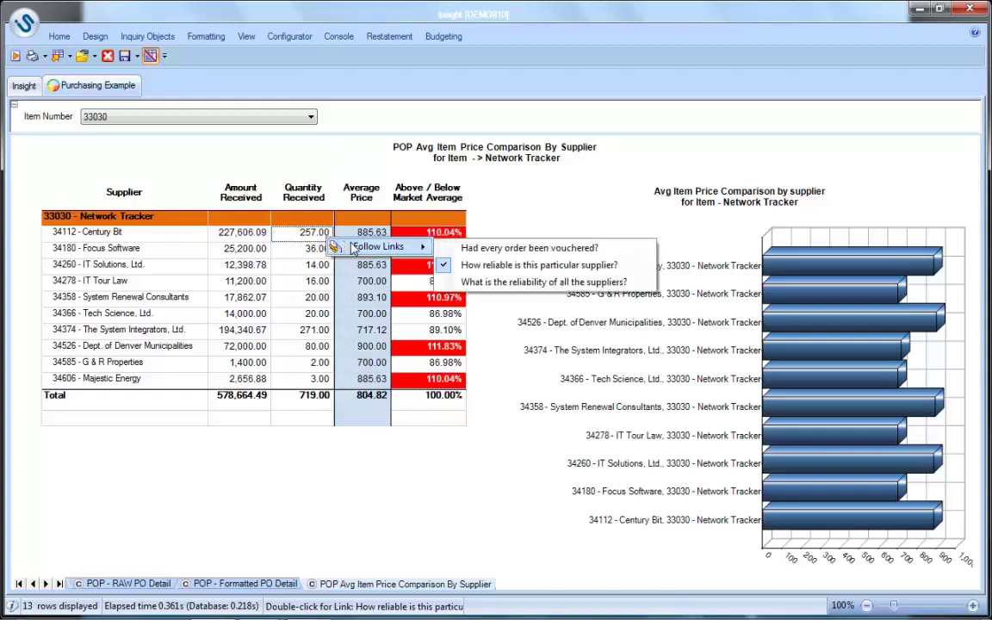
left_click(205, 239)
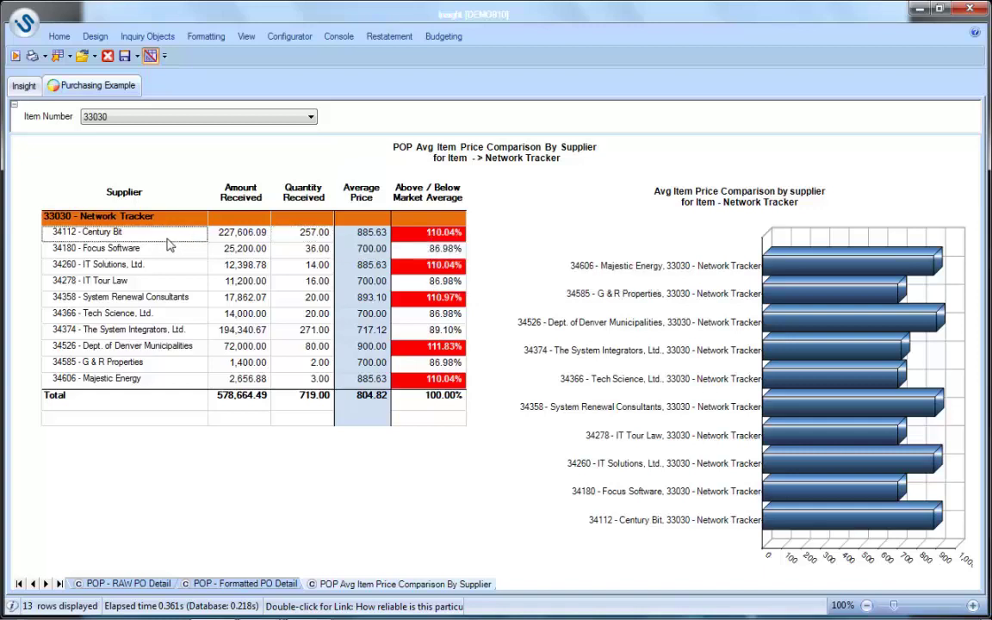
Drill down from Century Bit's amount received through the link "How reliable is this particular supplier?".
mouse_move(230, 234)
left_mouse_down()
mouse_move(250, 305)
mouse_move(231, 220)
left_mouse_up()
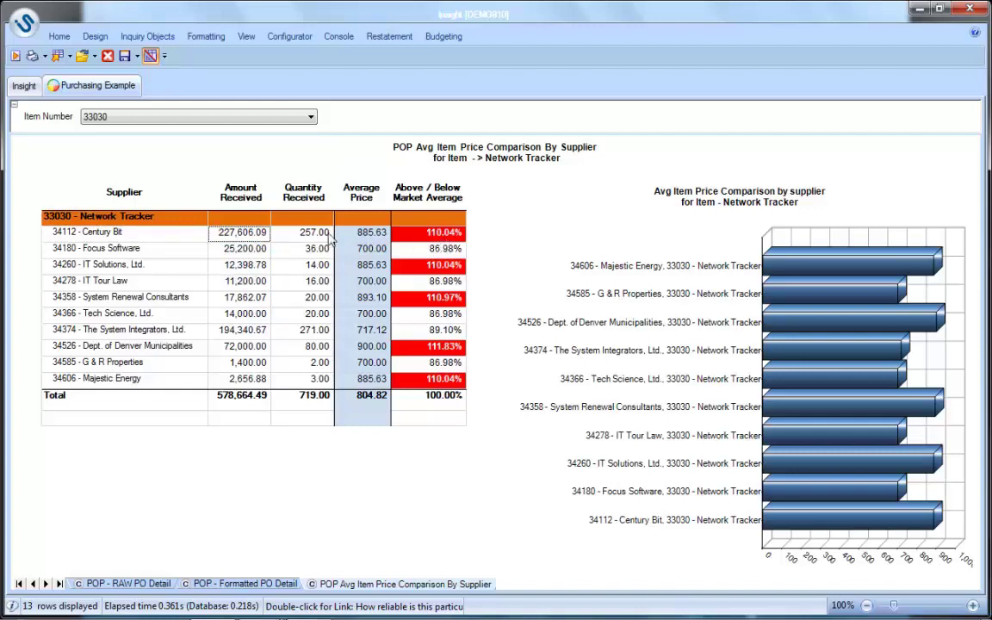
right_click(241, 236)
mouse_move(297, 242)
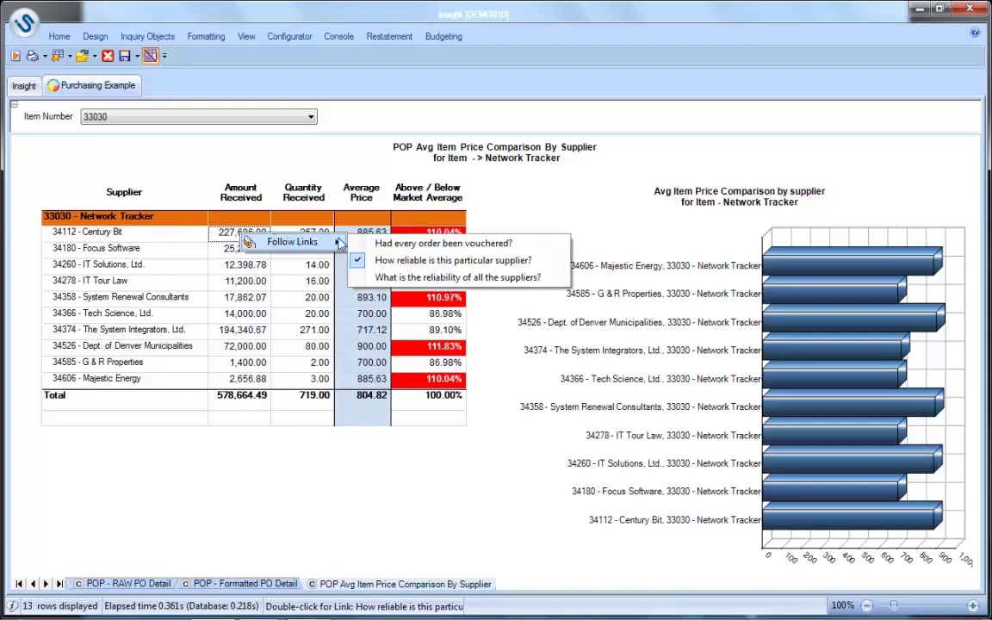
left_click(495, 262)
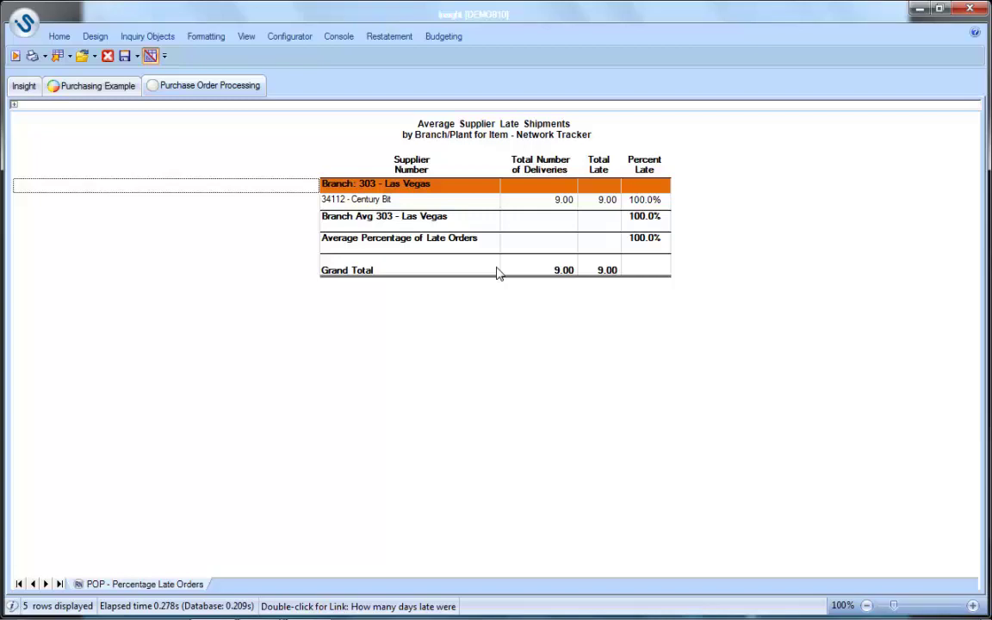
Drill down from Century Bit's total late deliveries in the late shipments report to the detail of how many days late they were.
left_click(602, 205)
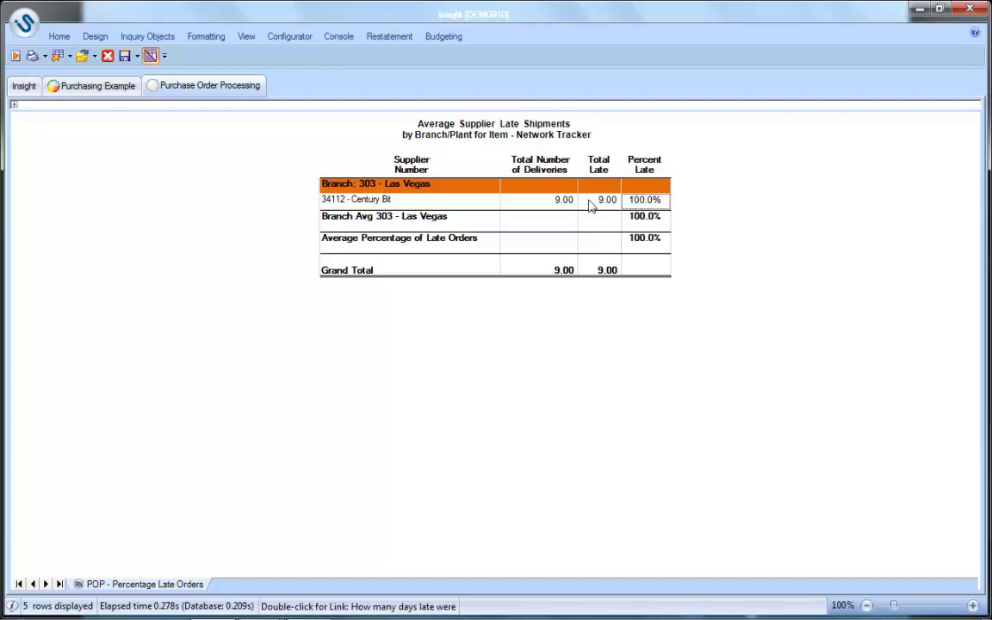
right_click(601, 205)
mouse_move(654, 209)
left_click(820, 214)
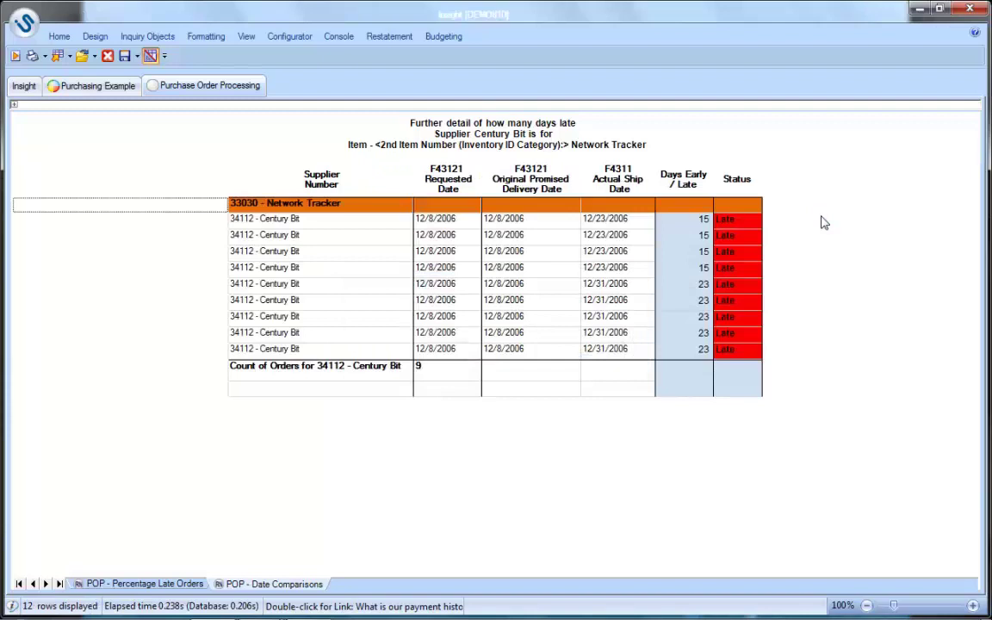
Examine the status, days early/late and actual ship dates of Century Bit's deliveries in the Date Comparisons report.
left_click(749, 218)
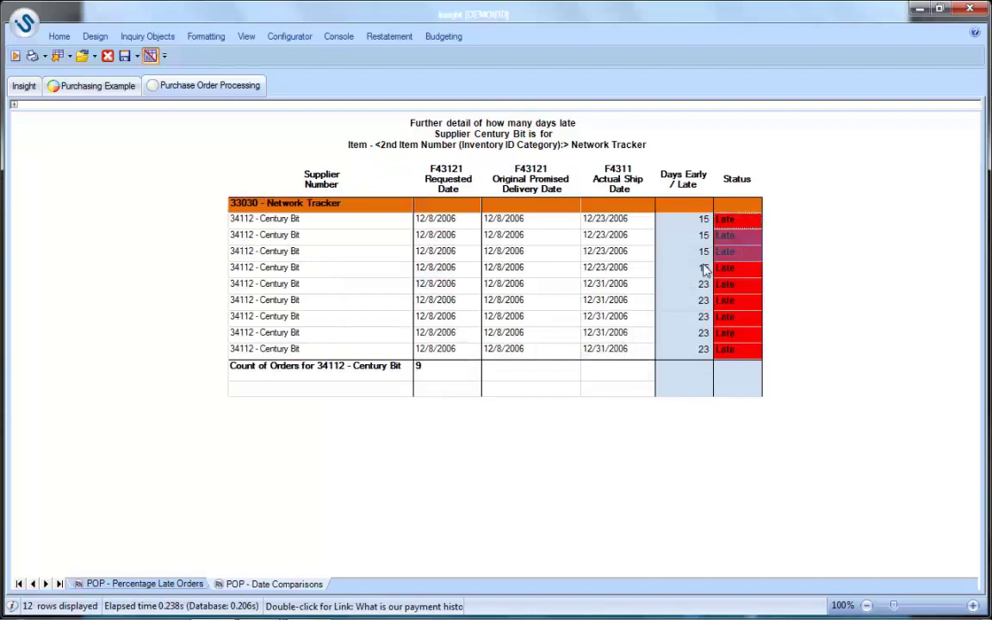
left_click_drag(705, 267, 704, 222)
left_click_drag(702, 284, 702, 350)
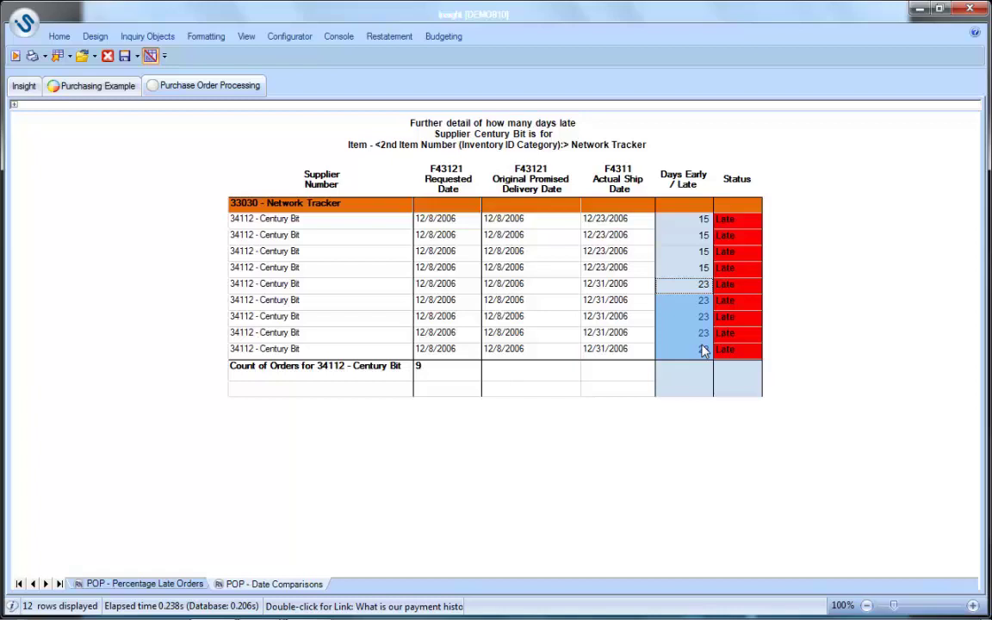
left_click(617, 251)
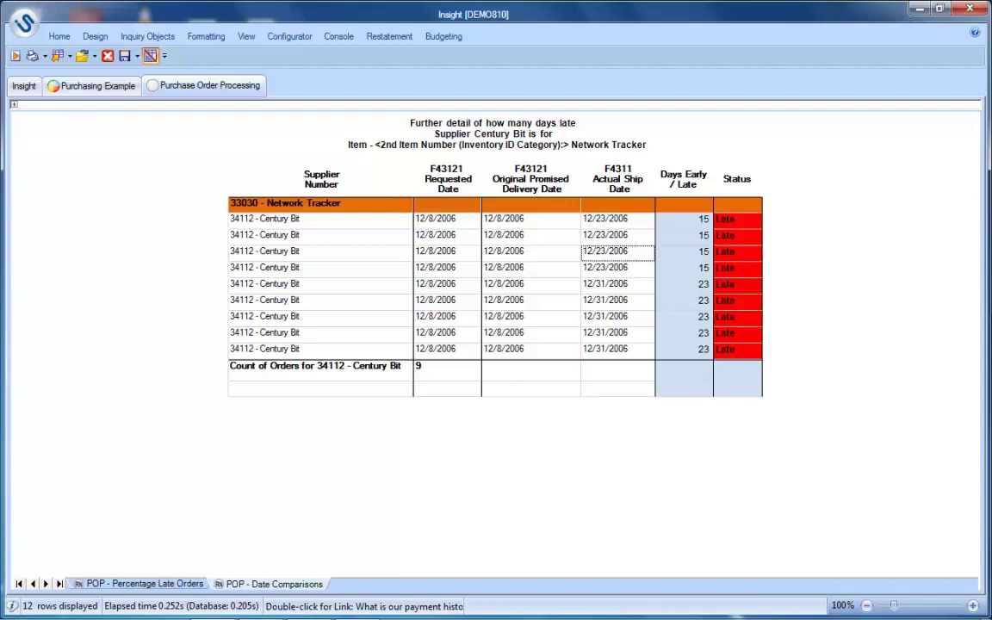
Review the three Purchasing Example reports again, from raw detail to price comparison, and return to the Purchase Order Processing date comparisons.
left_click(90, 86)
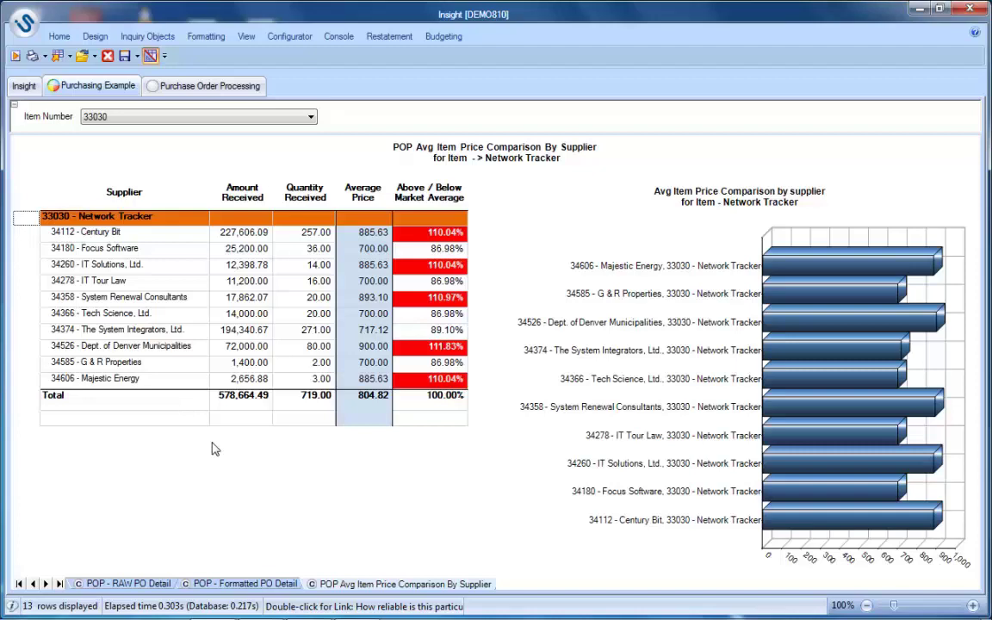
left_click(147, 585)
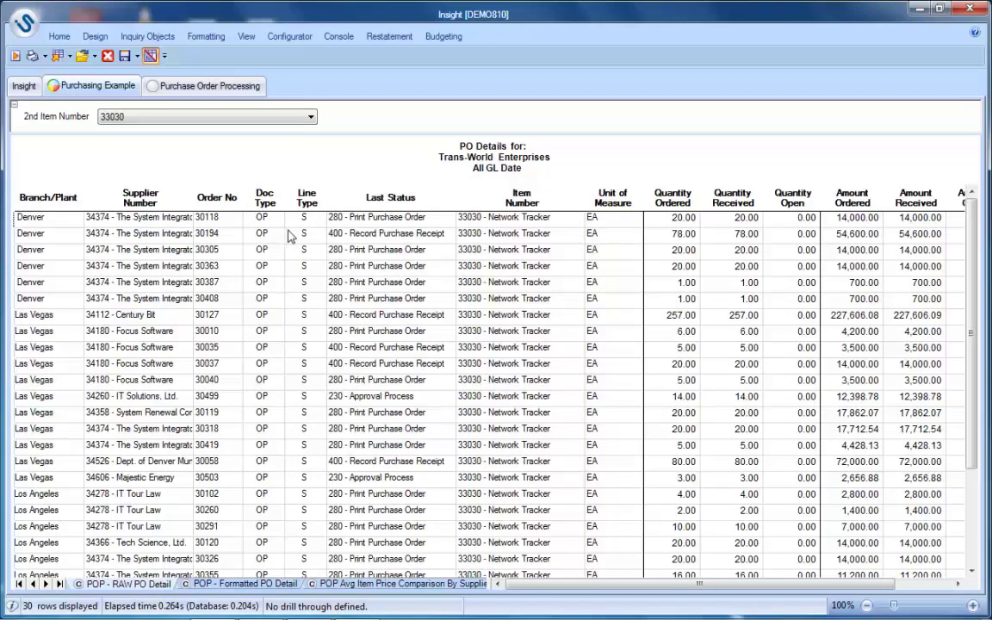
left_click(245, 585)
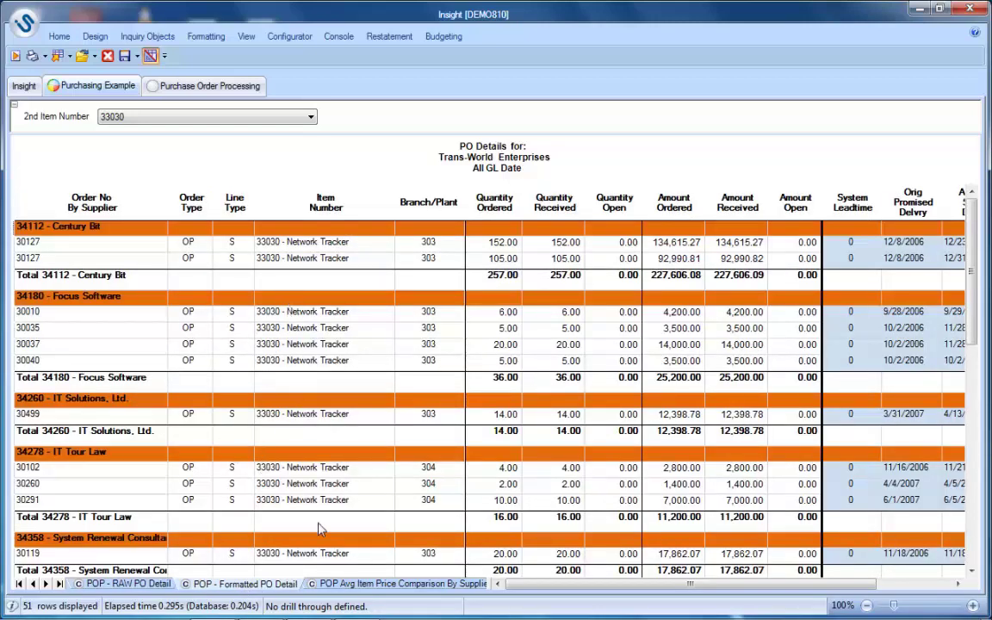
left_click(367, 586)
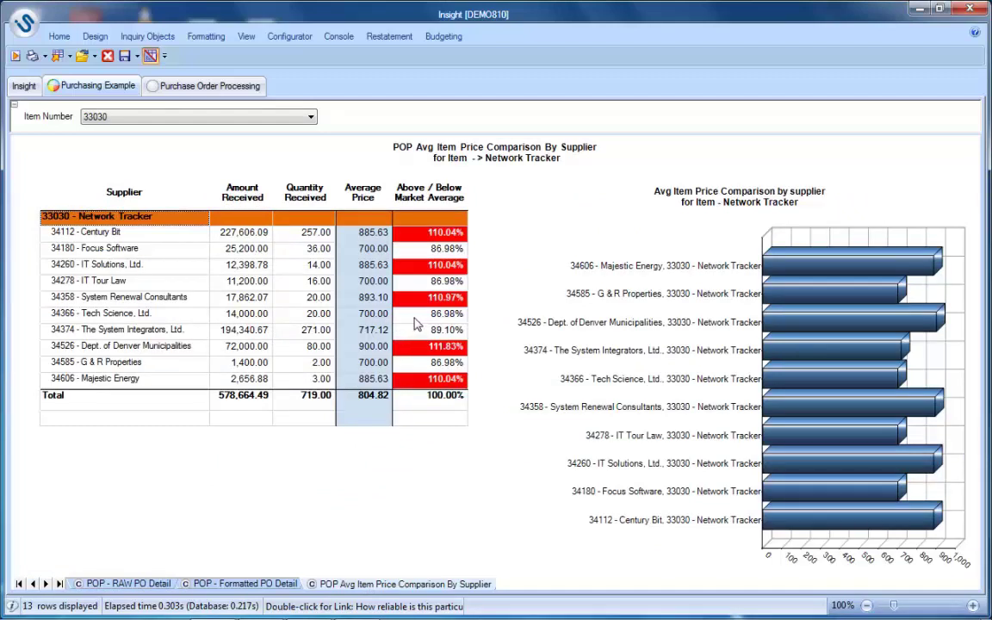
left_click(246, 87)
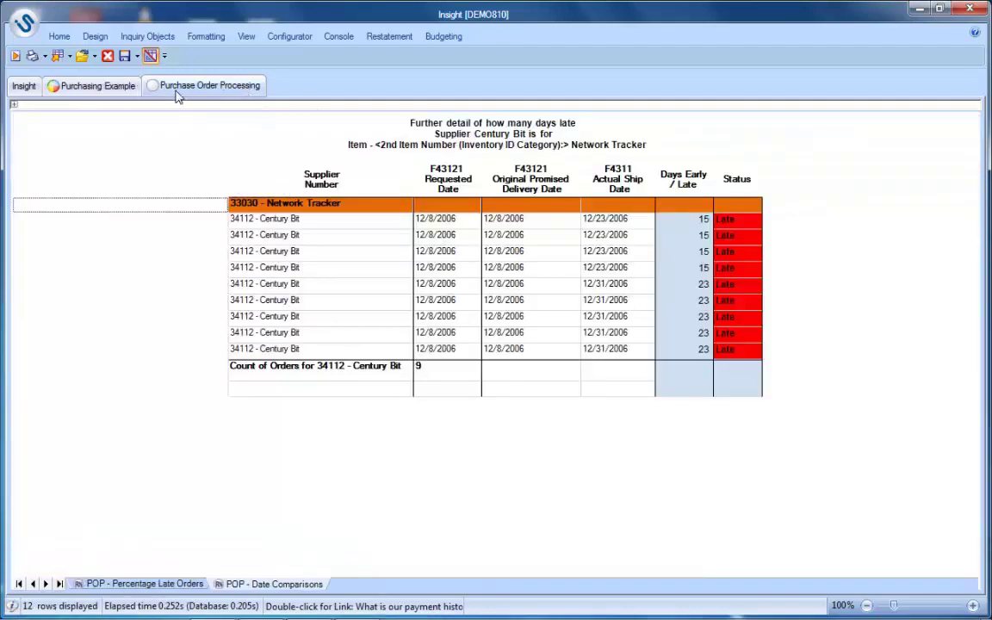
left_click(529, 274)
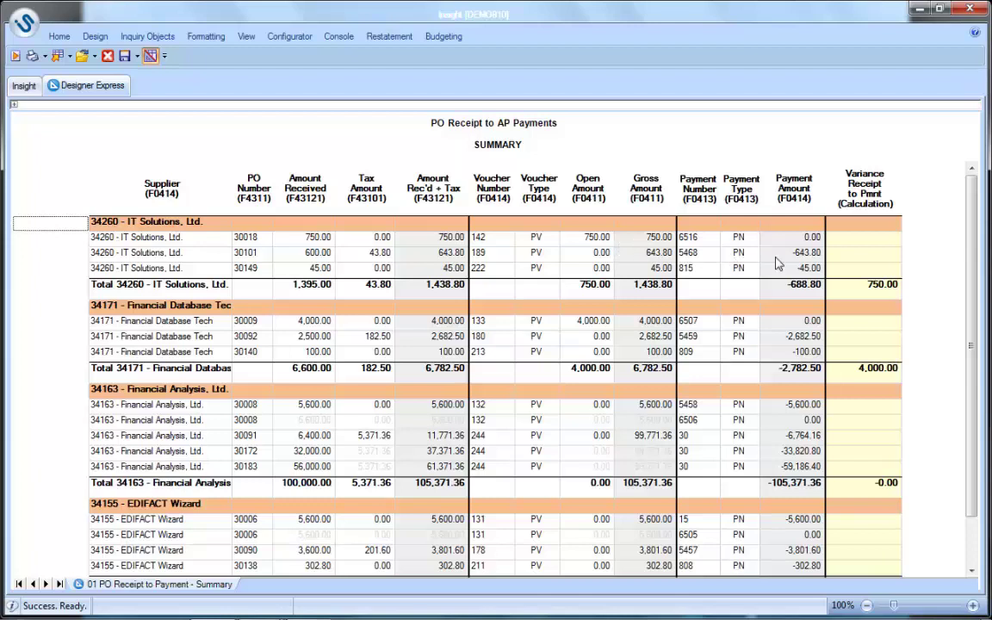
Check the receipt-to-payment variance in the summary report and follow "What payments are PAST DUE?" from the first IT Solutions open amount.
left_click(871, 279)
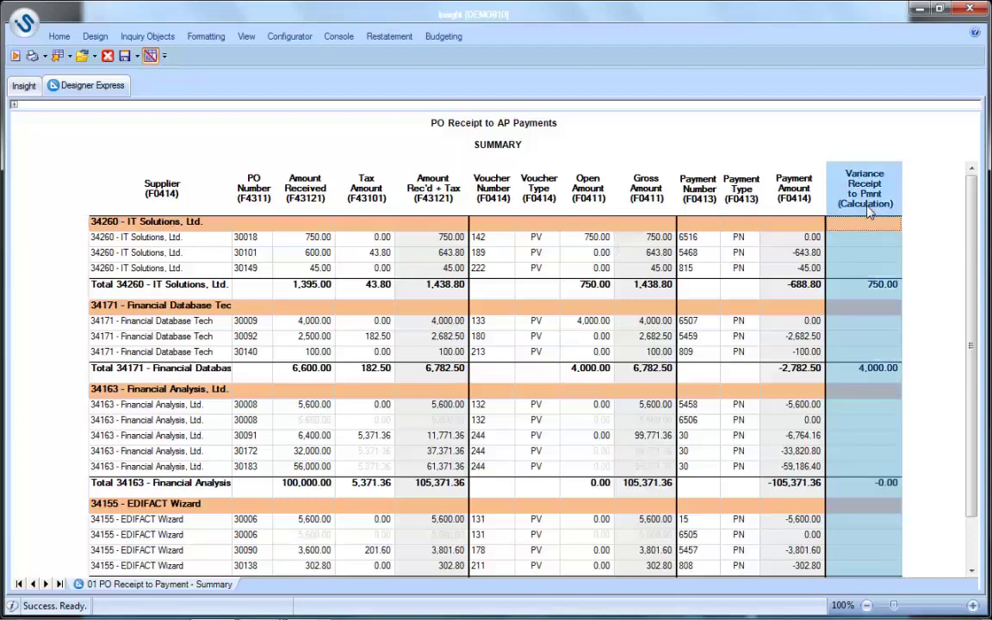
left_click(879, 291)
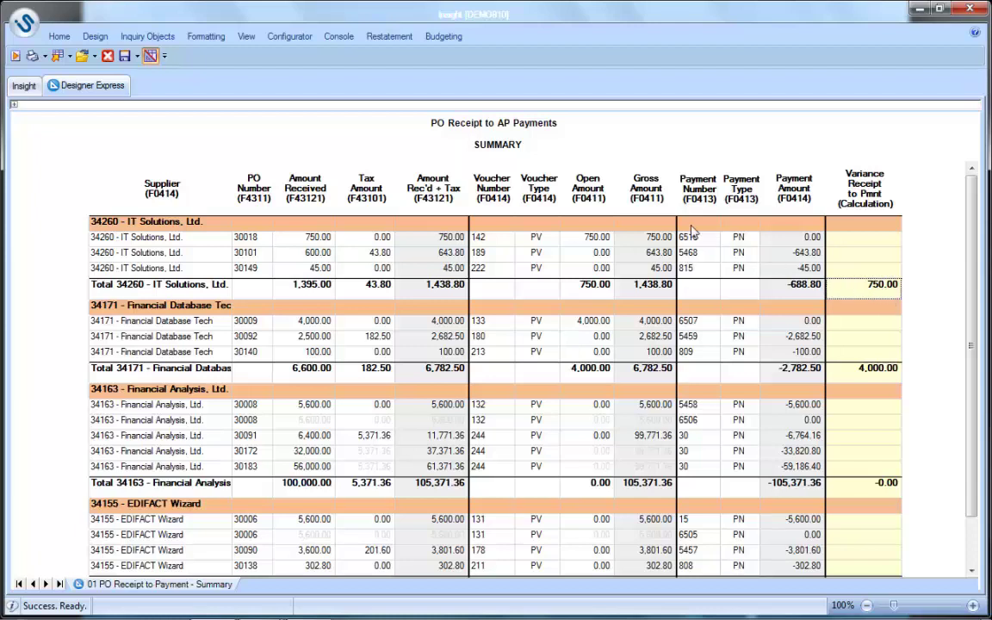
left_click(586, 242)
right_click(586, 245)
mouse_move(637, 251)
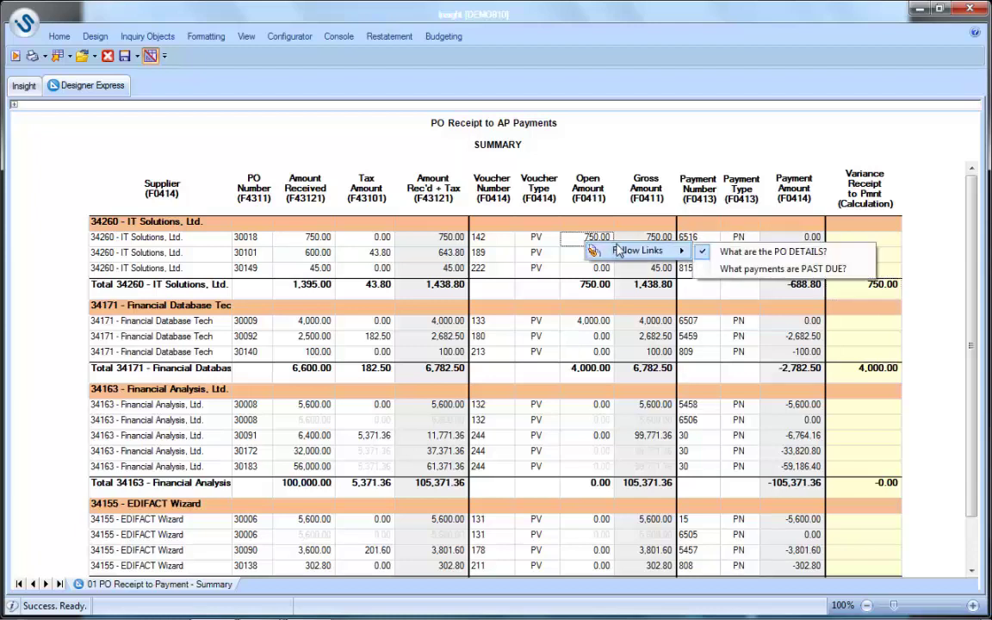
left_click(773, 270)
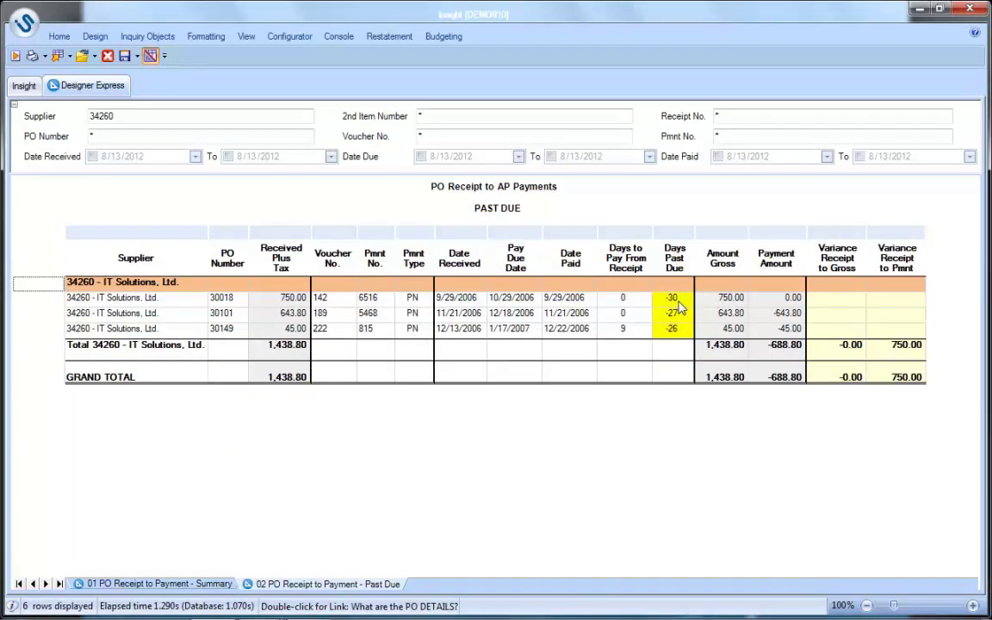
Examine the days past due, the first payment row and the receipt-to-payment variance for IT Solutions in the Past Due report.
left_click_drag(679, 303, 679, 335)
left_click_drag(787, 326, 332, 301)
left_click(763, 301)
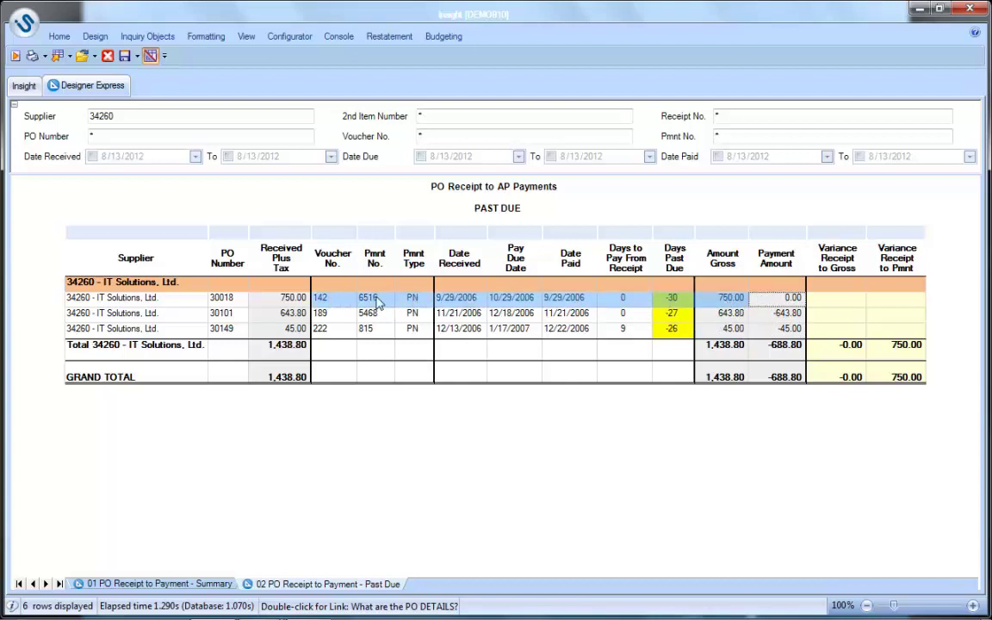
left_click(384, 301)
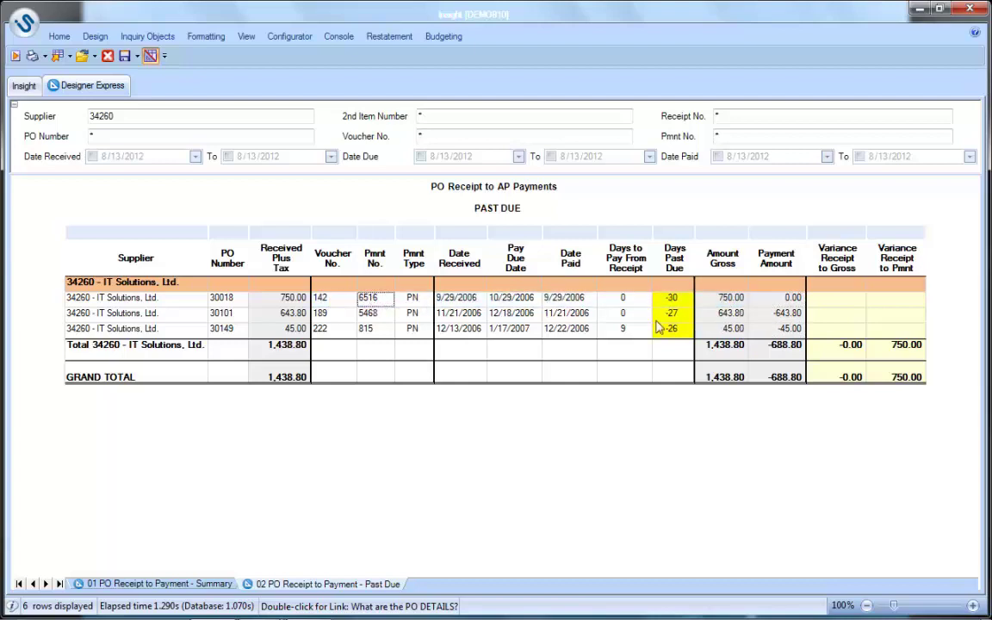
left_click(901, 355)
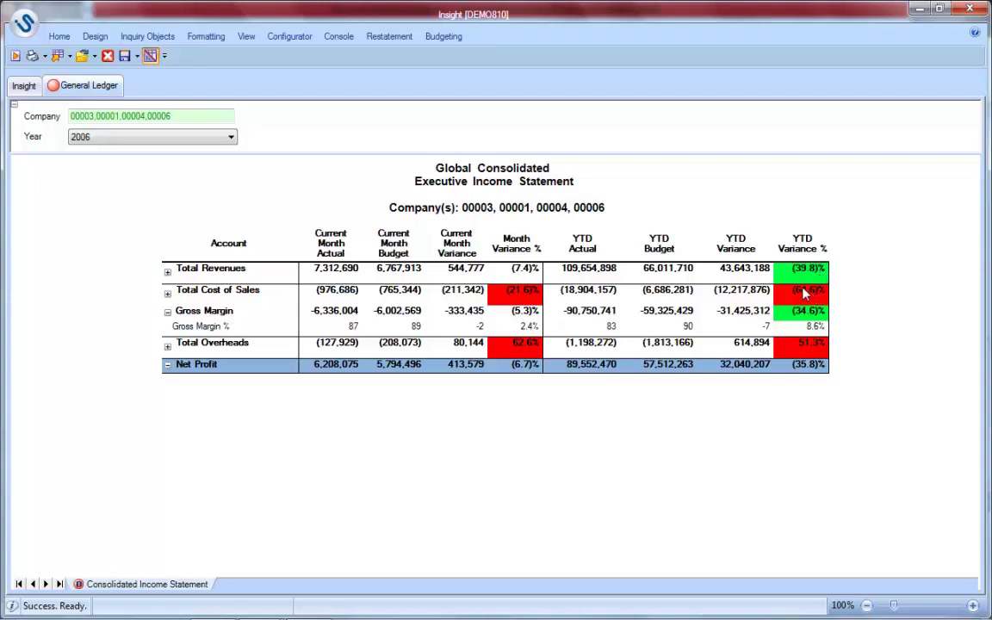
Set the company of the consolidated income statement to 3 and rerun the report.
left_click(209, 116)
type("3")
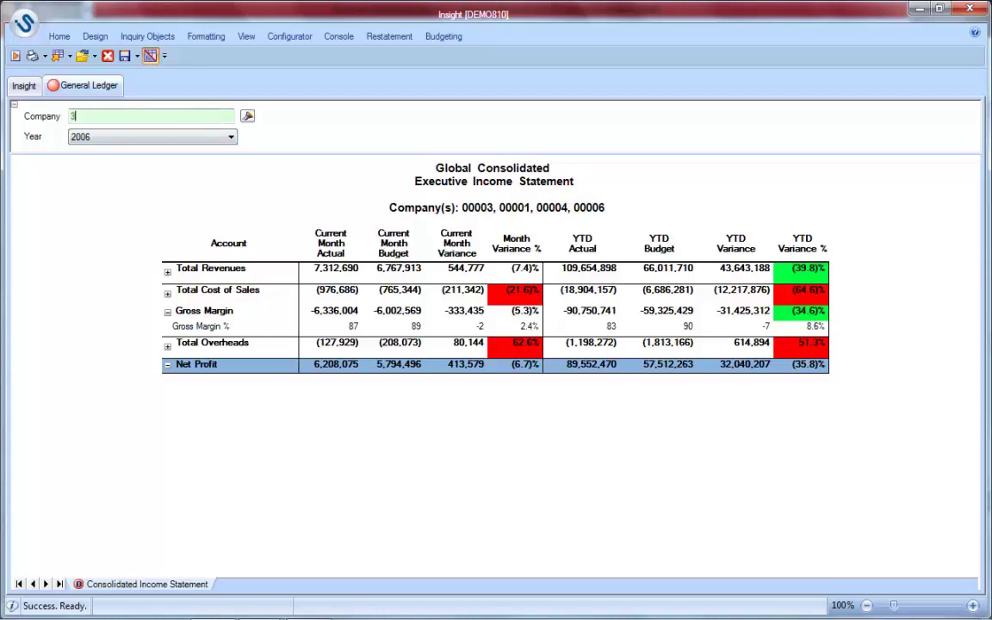
left_click(16, 57)
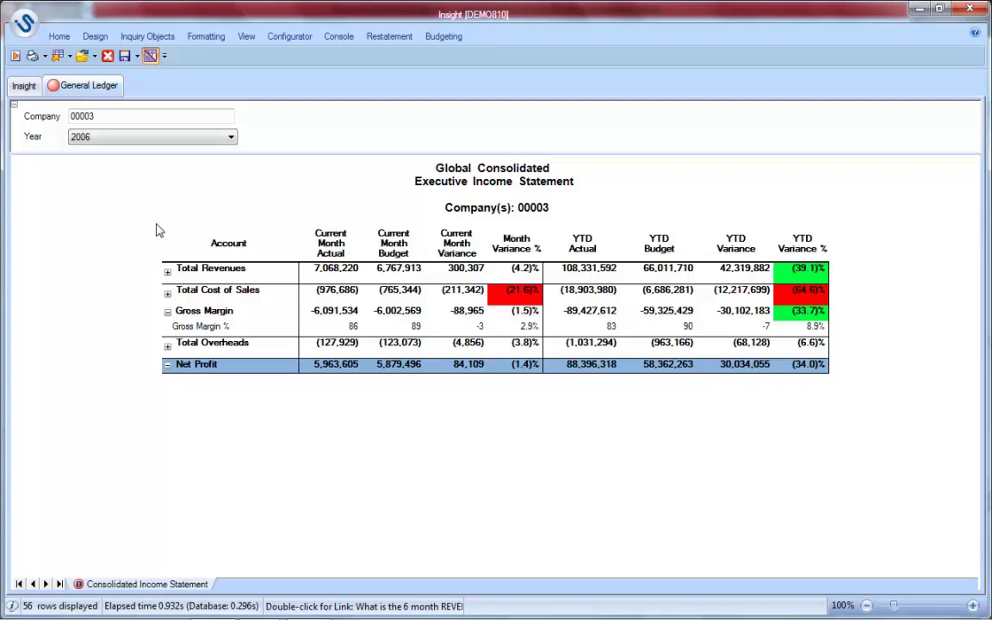
Expand Total Revenues, Product Revenues by Division and Other Revenues in the income statement.
left_click(167, 271)
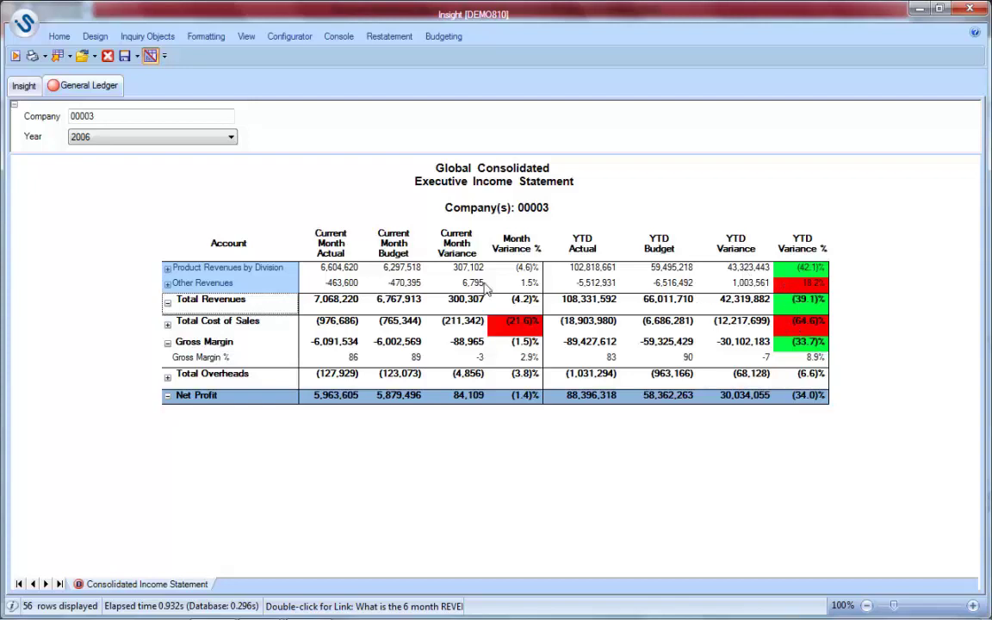
left_click(168, 269)
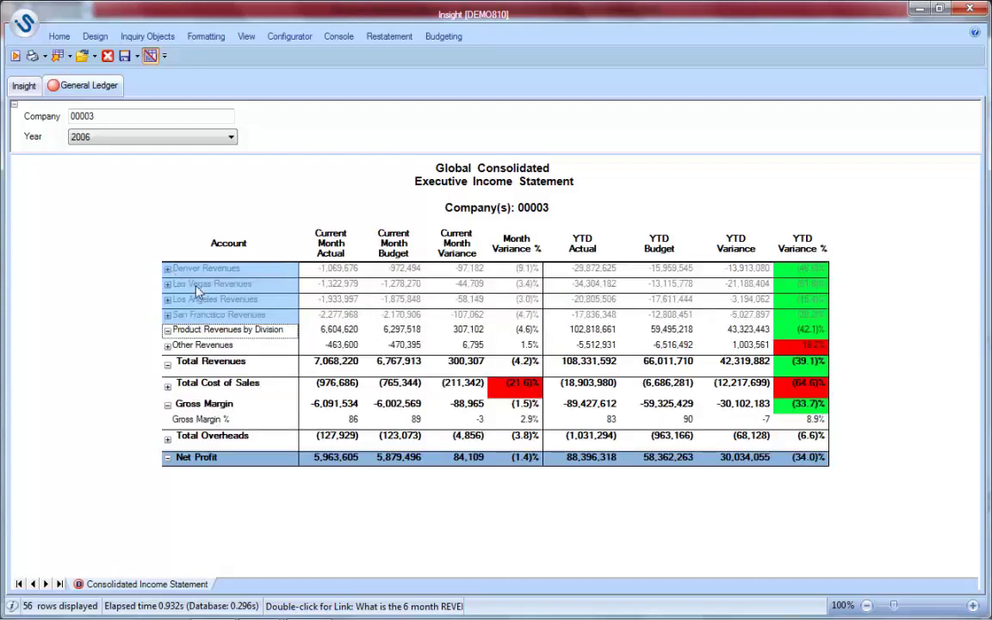
left_click(168, 344)
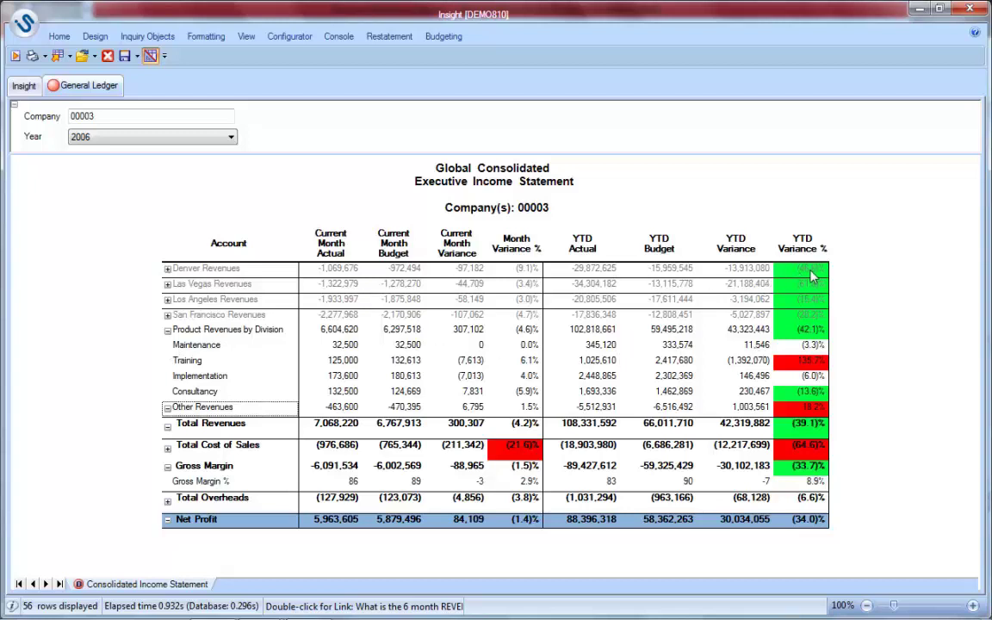
Follow "What is the 6 month REVENUE FORECAST?" from the Maintenance row's current month budget in the income statement.
right_click(413, 349)
mouse_move(461, 360)
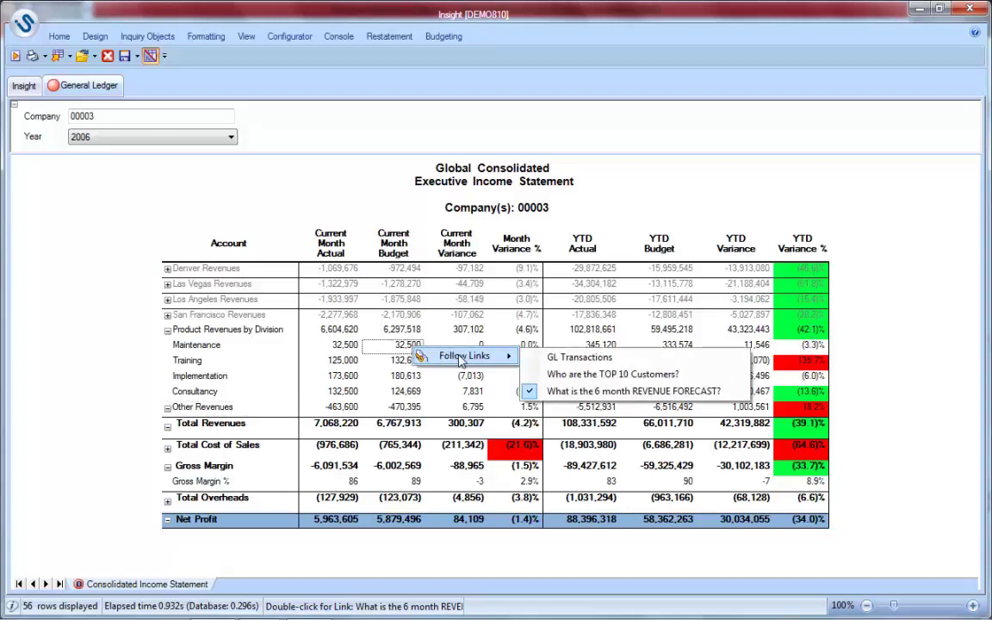
left_click(628, 393)
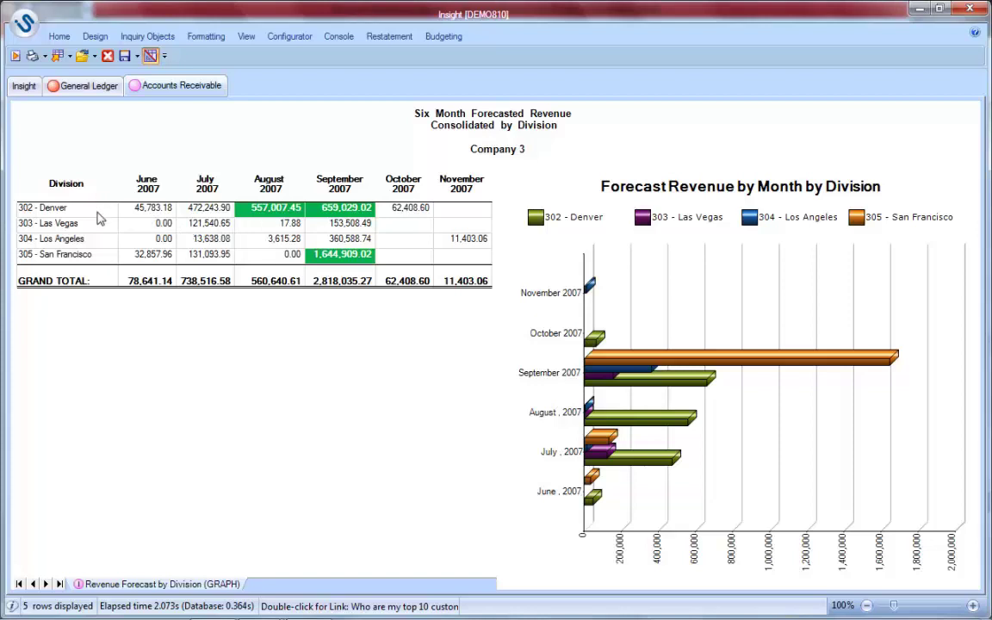
Examine the division names, Denver's August 2007 forecast and the San Francisco row in the six month revenue forecast.
left_click_drag(95, 208, 100, 255)
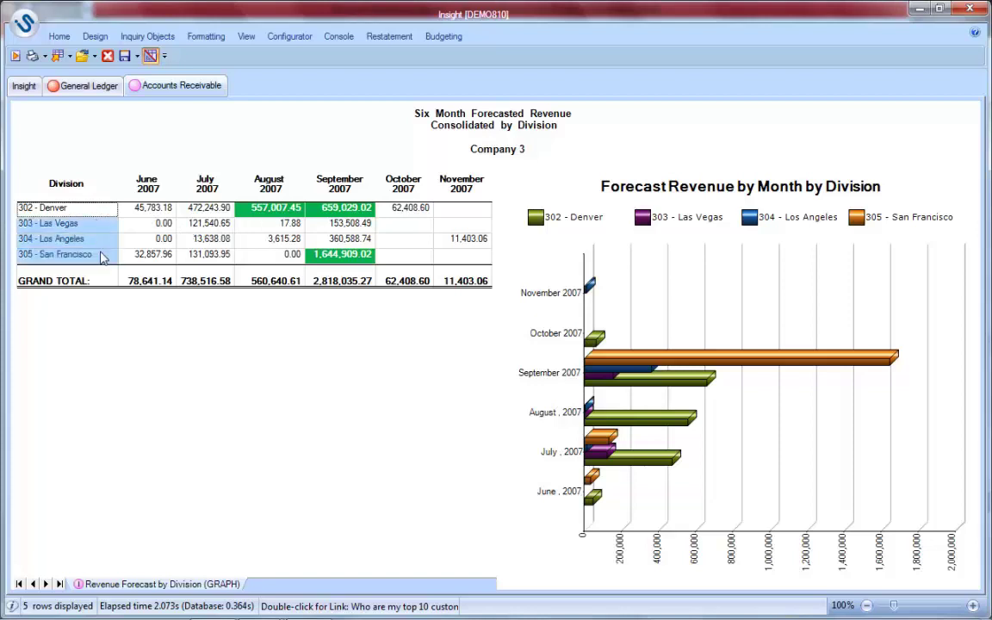
left_click(242, 207)
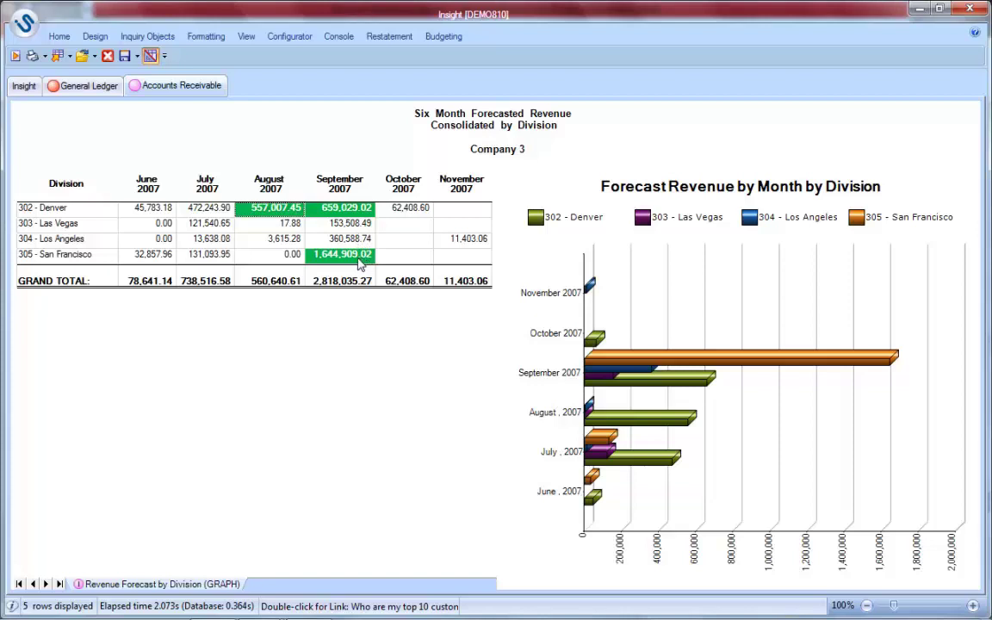
left_click_drag(103, 257, 331, 265)
Follow "Who are my top 10 customers?" from San Francisco's September 2007 forecast amount.
left_click(331, 264)
double_click(334, 263)
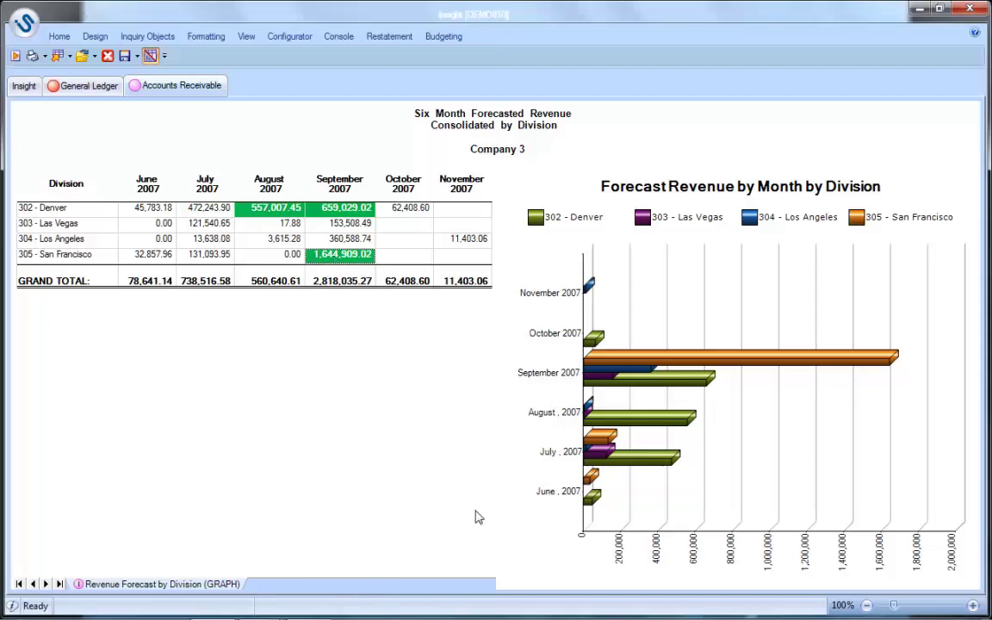
right_click(355, 268)
mouse_move(452, 268)
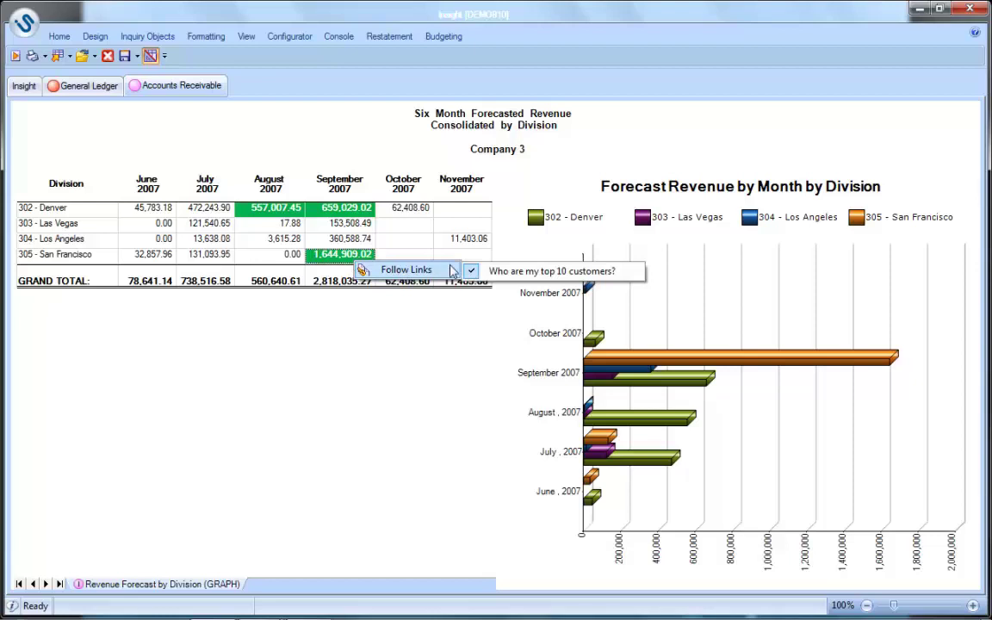
left_click(520, 269)
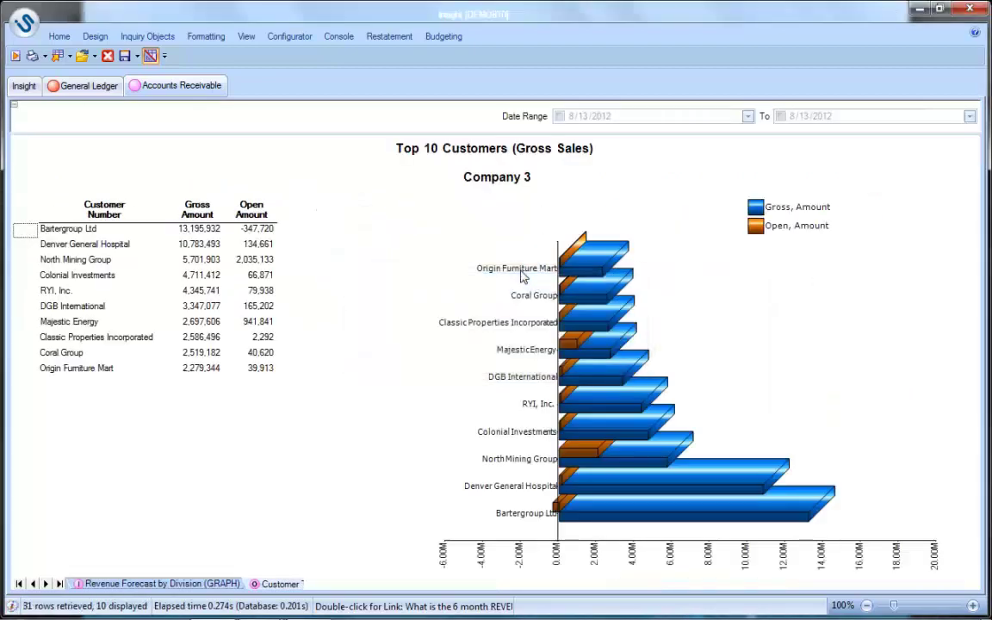